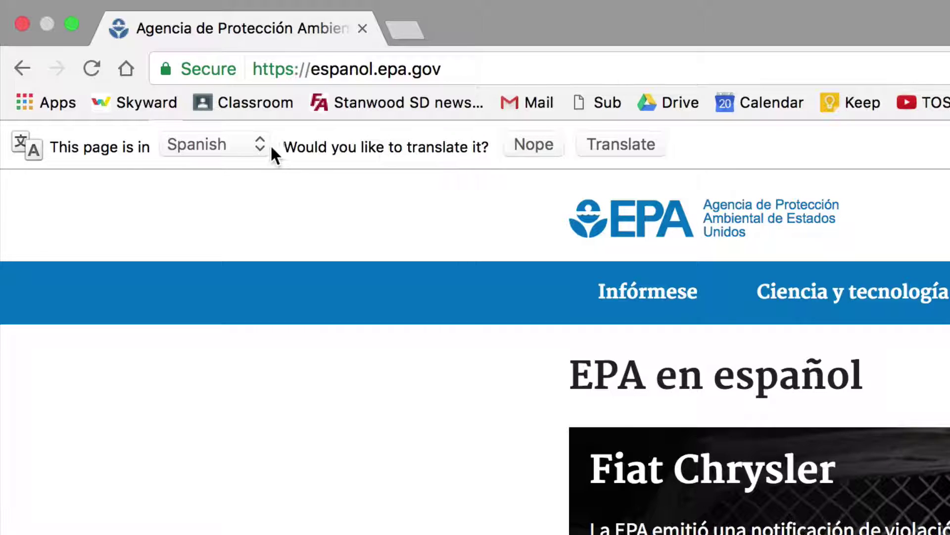
Translate the Spanish EPA home page into English with the browser's built-in translation and look through the translated page.
{"action": "left_click", "coordinate": [253, 144]}
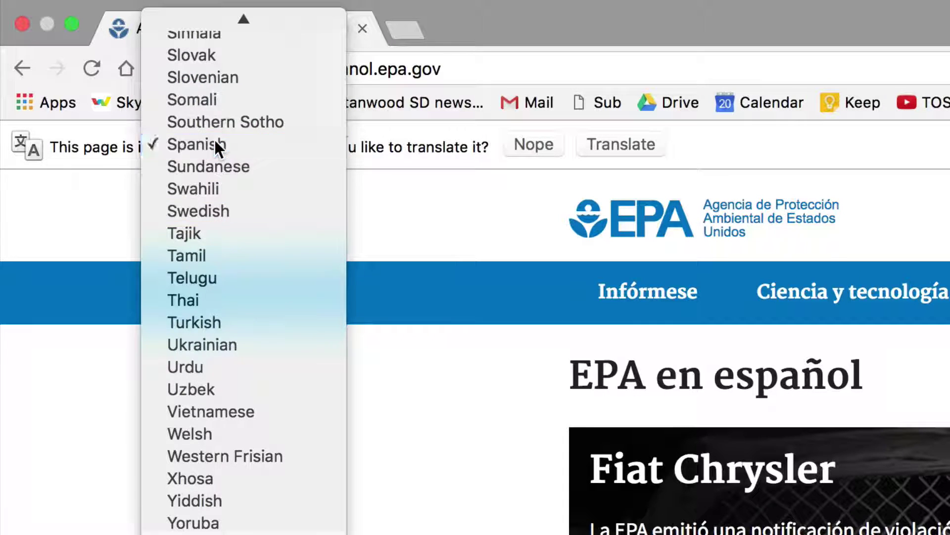
{"action": "left_click", "coordinate": [214, 144]}
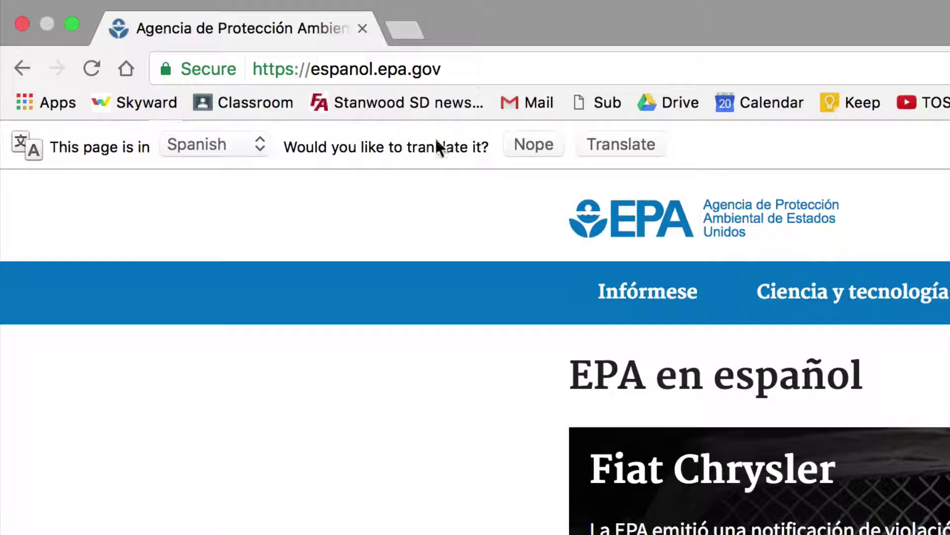
{"action": "left_click", "coordinate": [630, 146]}
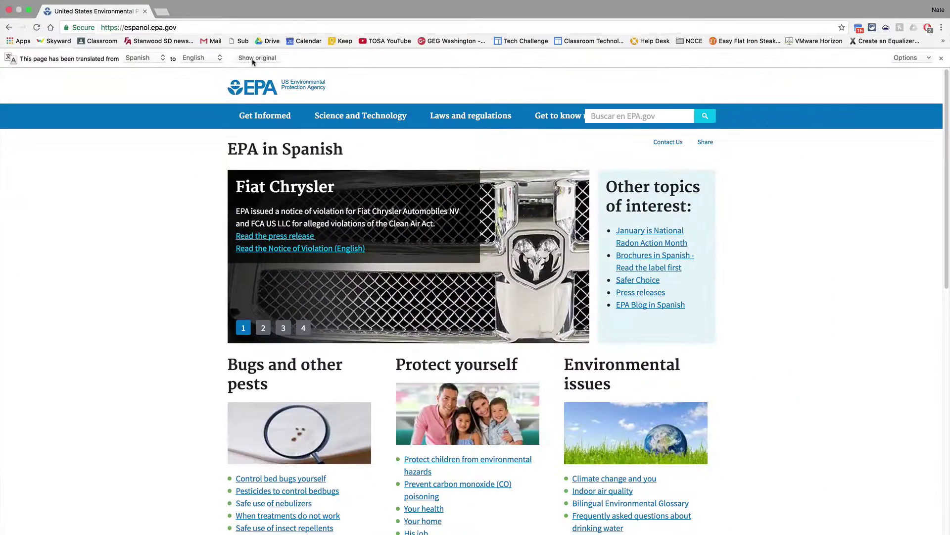
{"action": "scroll", "coordinate": [827, 297], "scroll_direction": "down", "scroll_amount": 8}
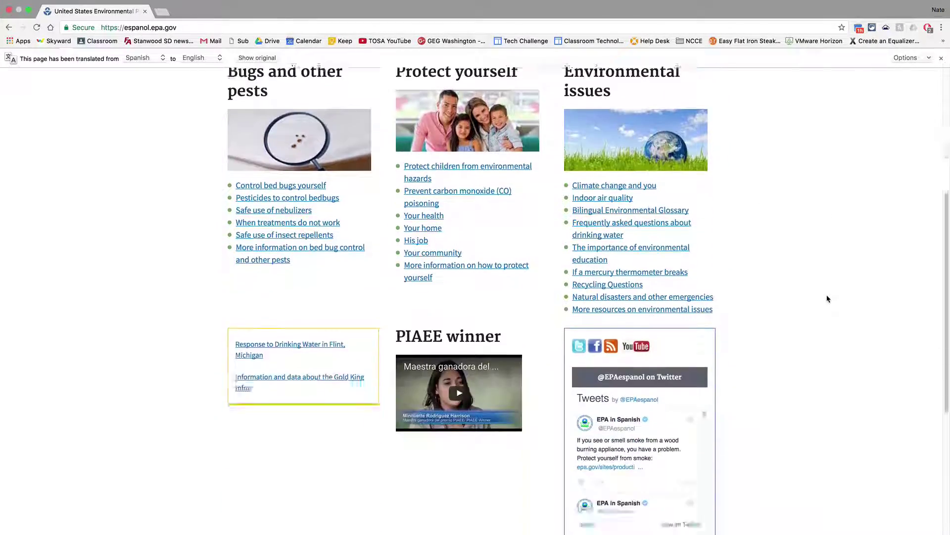
{"action": "scroll", "coordinate": [827, 298], "scroll_direction": "up", "scroll_amount": 8}
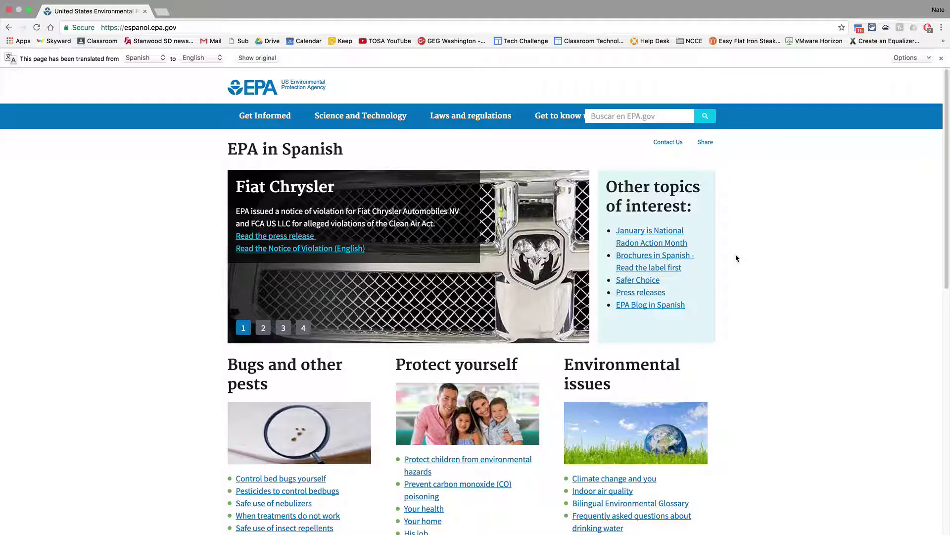
{"action": "scroll", "coordinate": [736, 258], "scroll_direction": "down", "scroll_amount": 8}
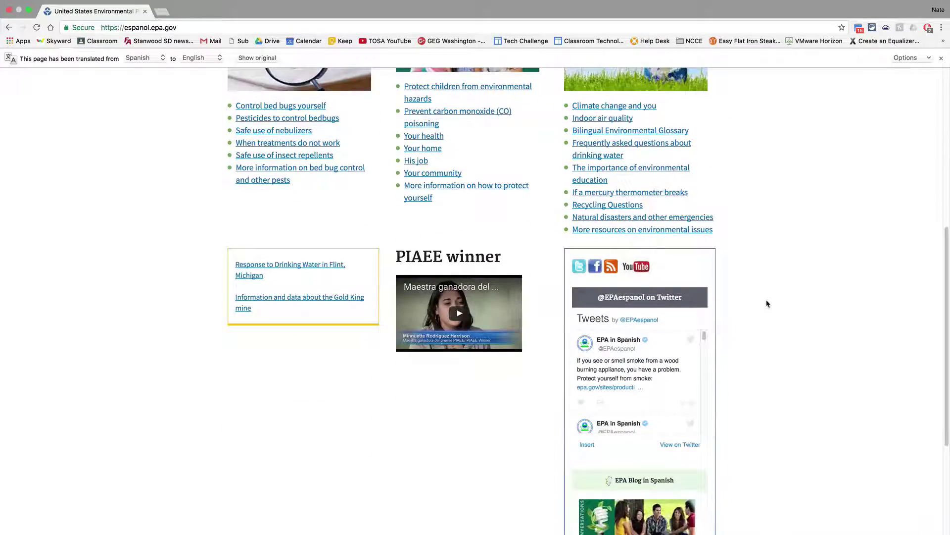
{"action": "scroll", "coordinate": [767, 303], "scroll_direction": "up", "scroll_amount": 6}
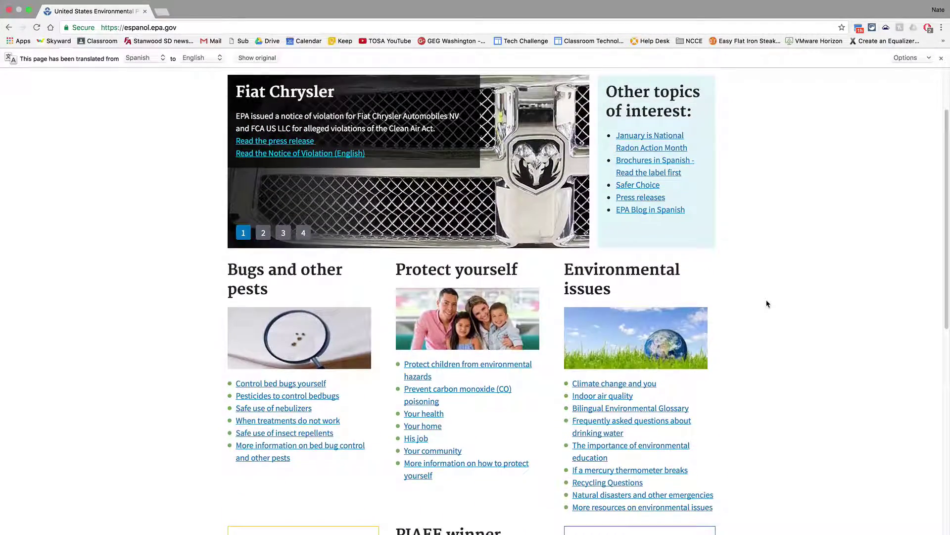
{"action": "scroll", "coordinate": [766, 303], "scroll_direction": "up", "scroll_amount": 2}
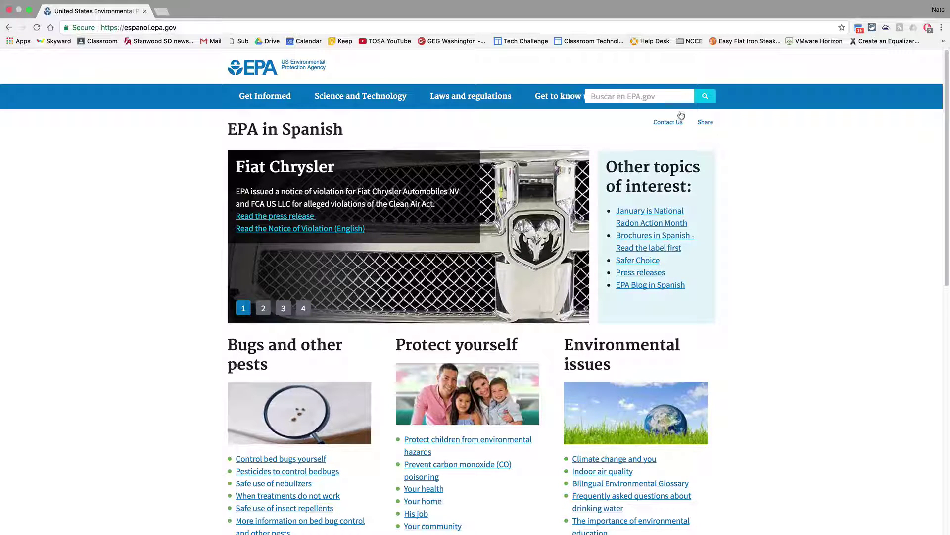
Find the Chrome Web Store with a search in a new tab and open its extensions section.
{"action": "left_click", "coordinate": [159, 11]}
{"action": "type", "text": "chrome web store"}
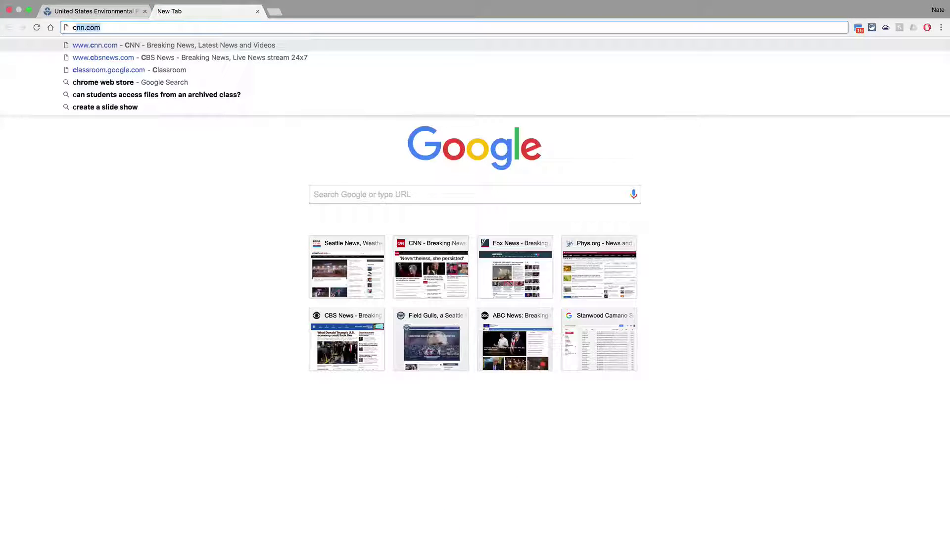
{"action": "key", "text": "Return"}
{"action": "left_click", "coordinate": [113, 132]}
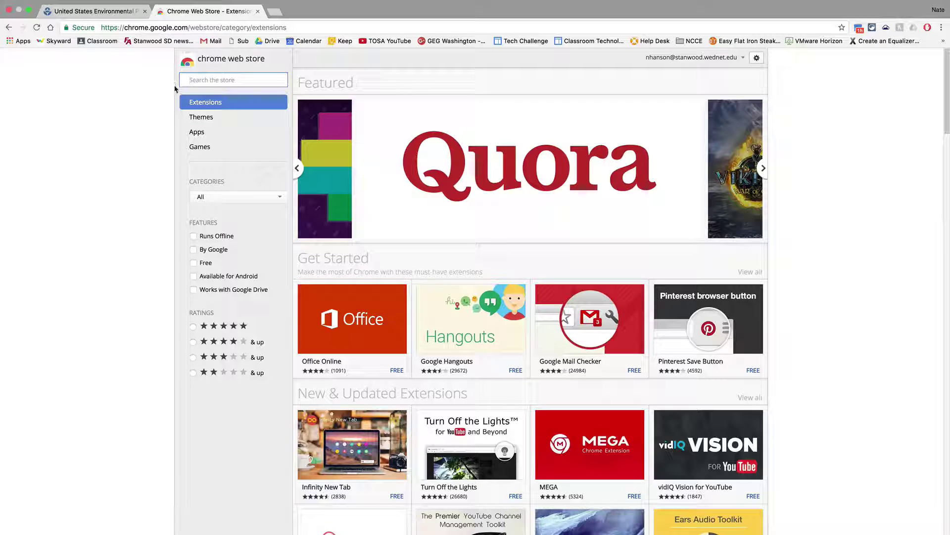
Search the web store for "google translate".
{"action": "type", "text": "google tra"}
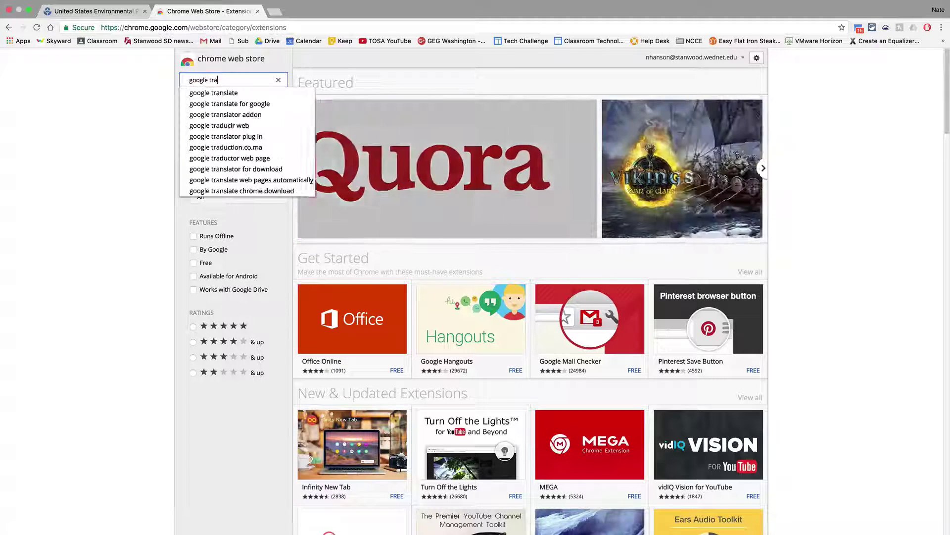
{"action": "type", "text": "nslate"}
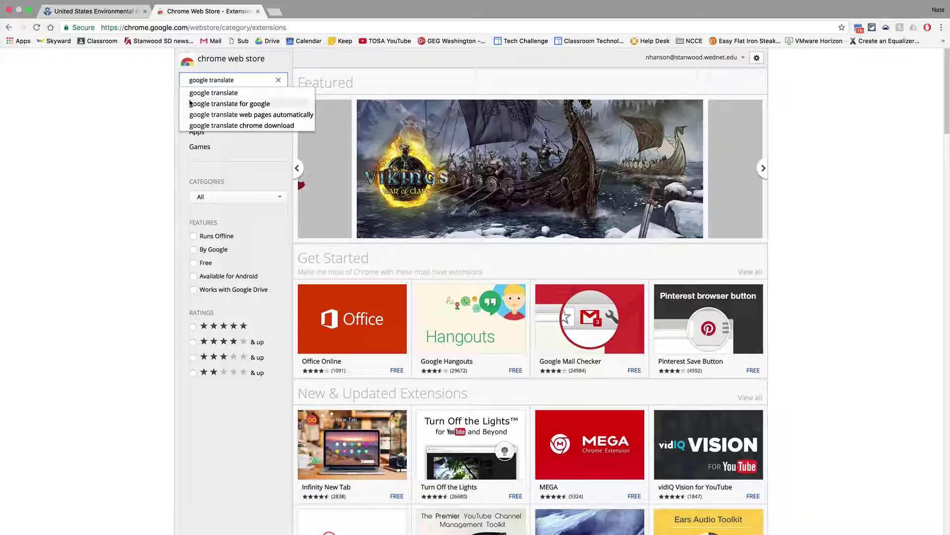
{"action": "left_click", "coordinate": [200, 94]}
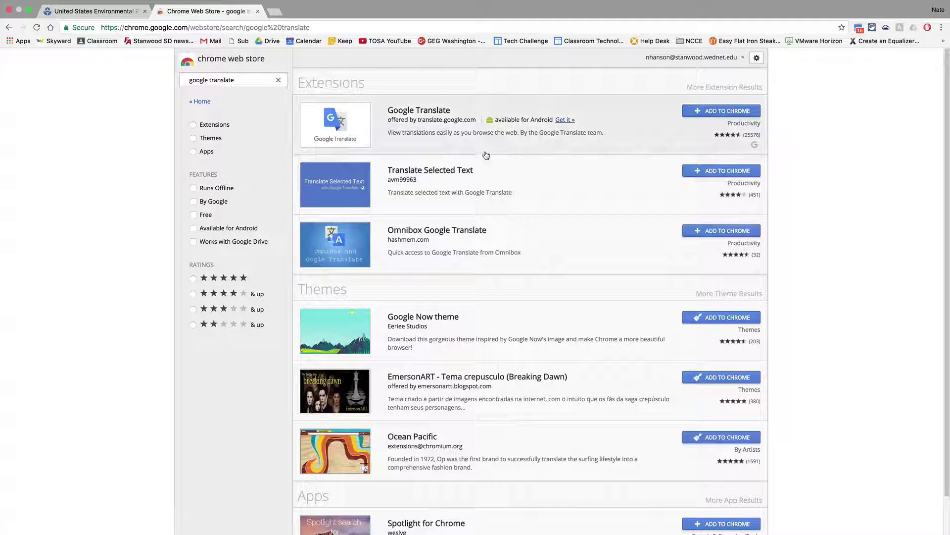
Add the Google Translate extension offered by translate.google.com to Chrome and dismiss the installation notice.
{"action": "left_click", "coordinate": [716, 111]}
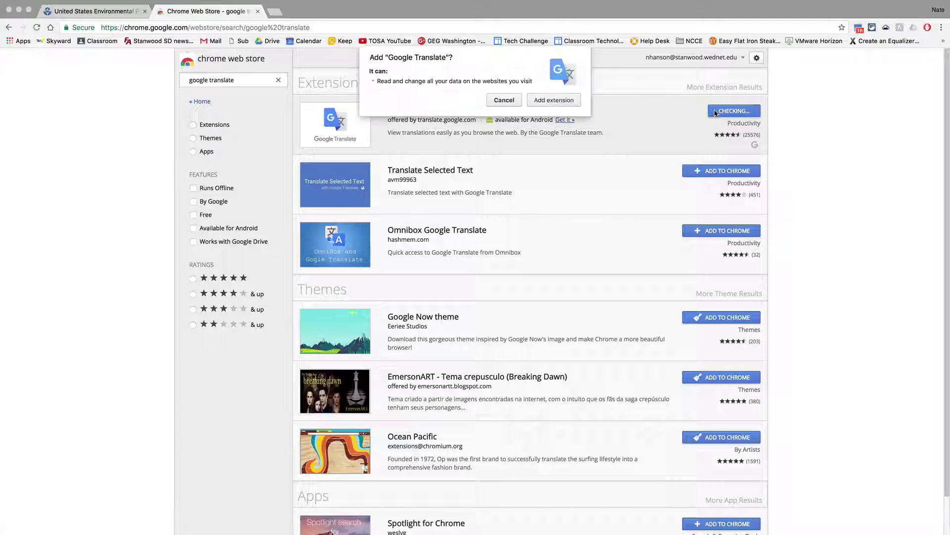
{"action": "left_click", "coordinate": [548, 101]}
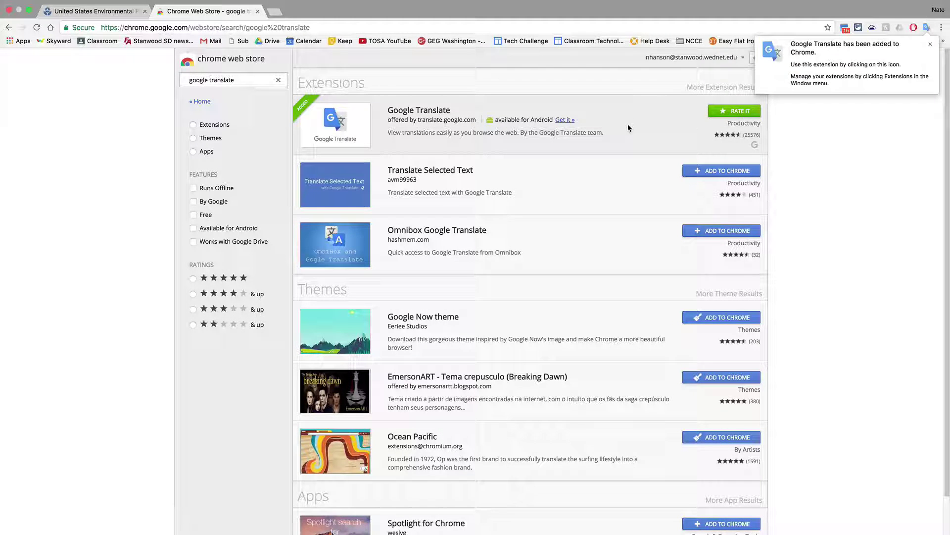
{"action": "left_click", "coordinate": [931, 45]}
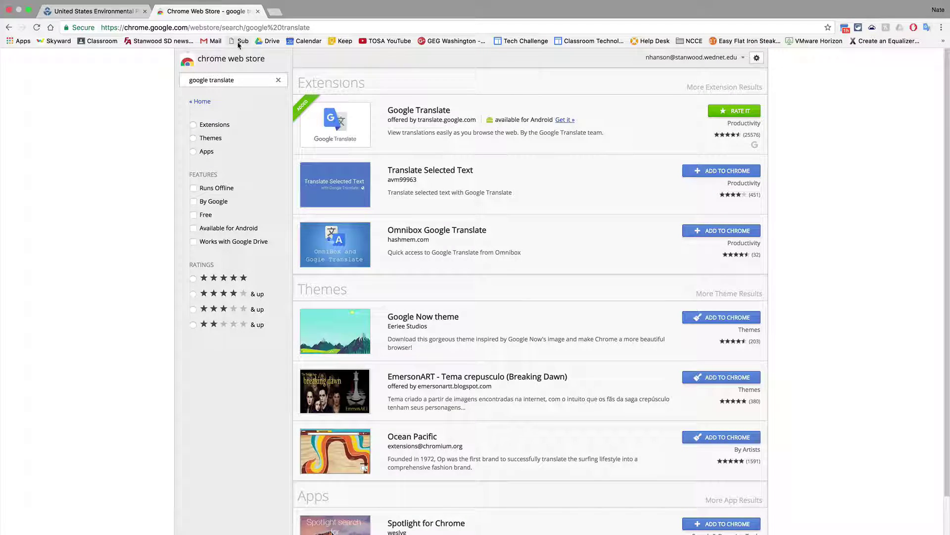
Translate the EPA en español page into English with the Google Translate extension, switching once to the original and back.
{"action": "left_click", "coordinate": [101, 14]}
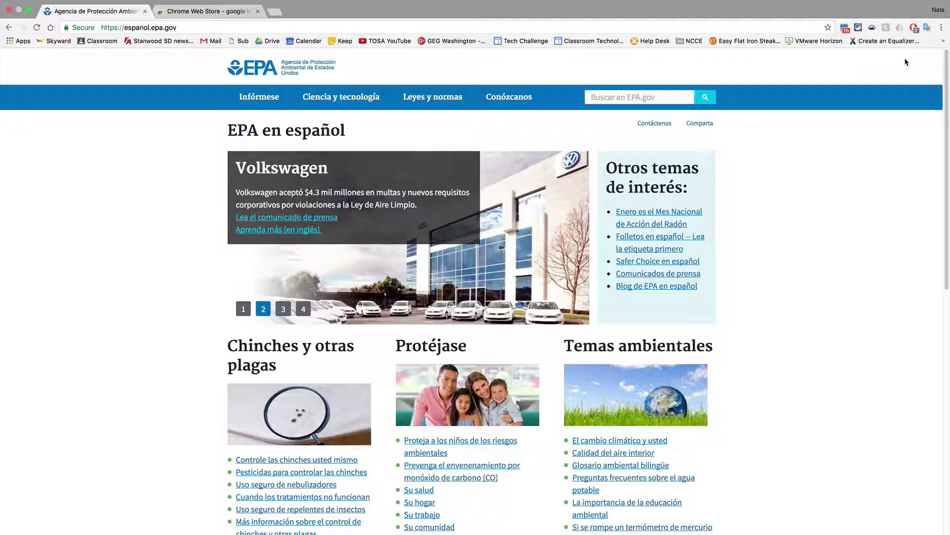
{"action": "left_click", "coordinate": [928, 28]}
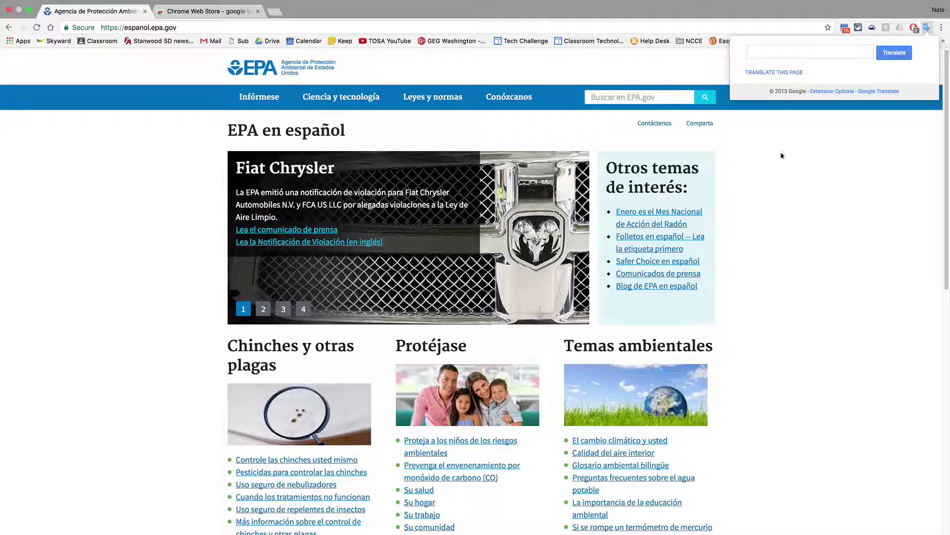
{"action": "left_click", "coordinate": [765, 73]}
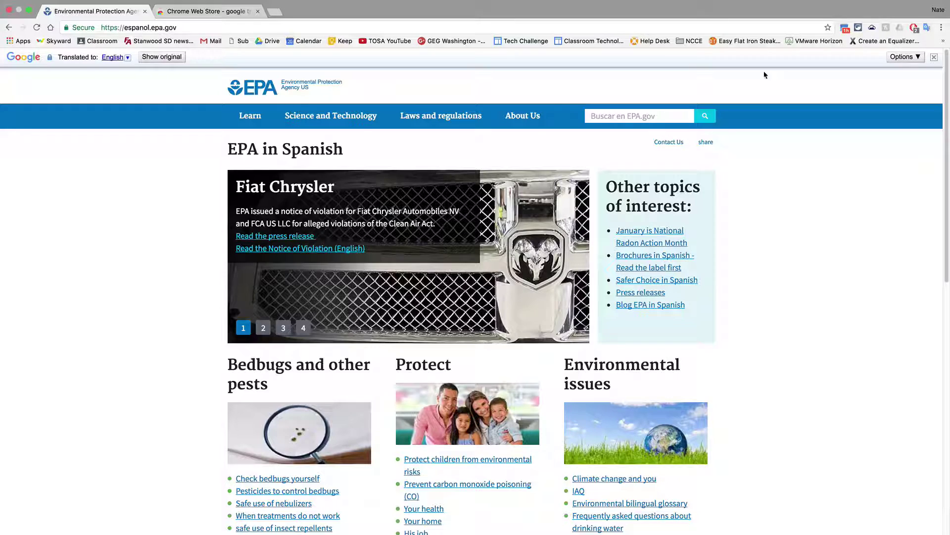
{"action": "left_click", "coordinate": [164, 57]}
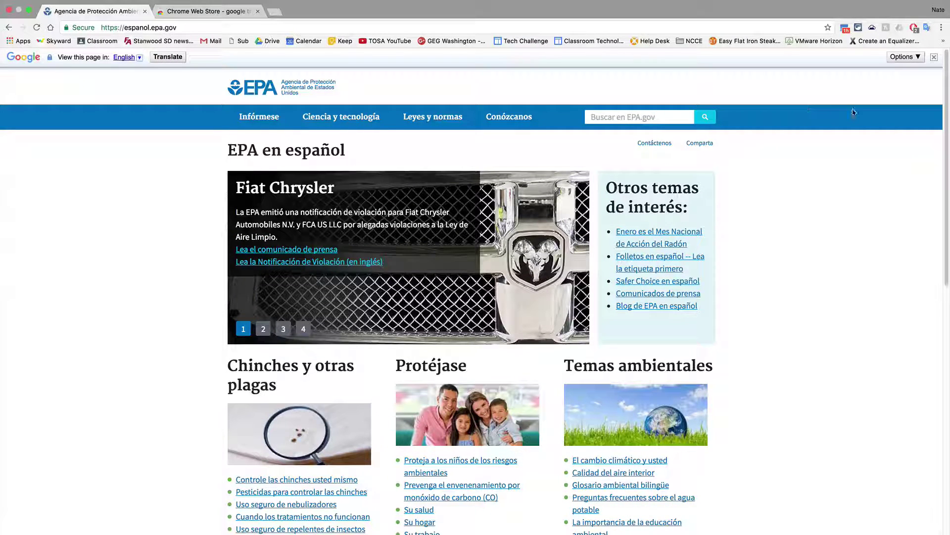
{"action": "left_click", "coordinate": [168, 57]}
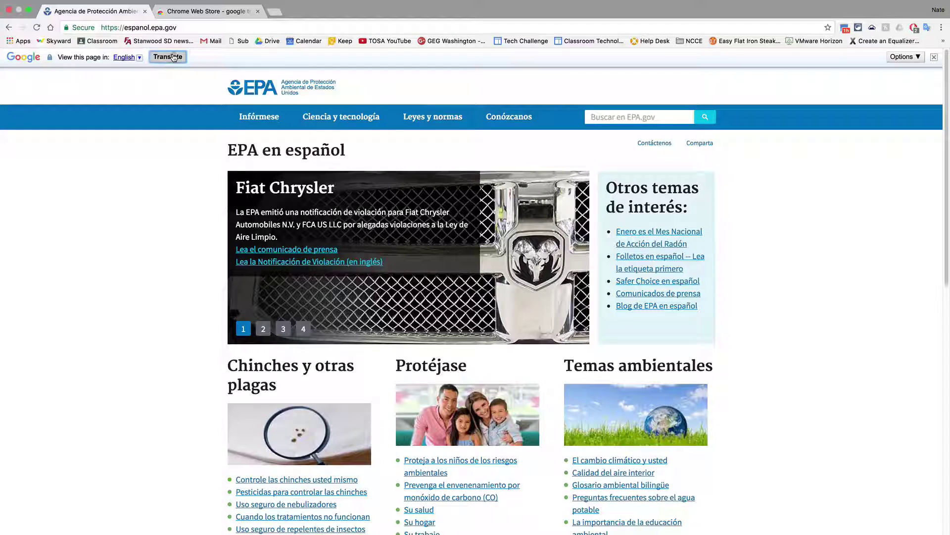
Look at the translation bar's options and the Google Translate extension's text translation box, closing both without changes.
{"action": "left_click", "coordinate": [918, 58]}
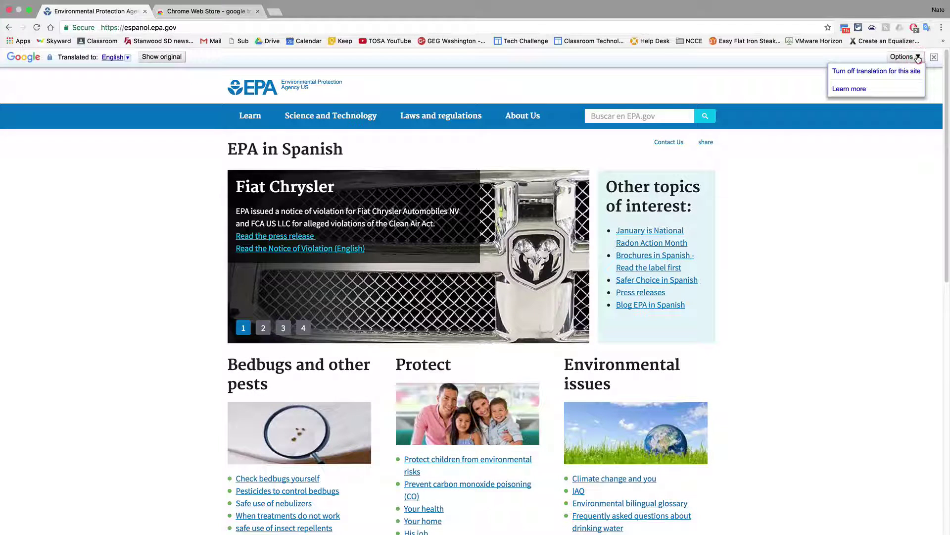
{"action": "left_click", "coordinate": [899, 168]}
{"action": "left_click", "coordinate": [929, 28]}
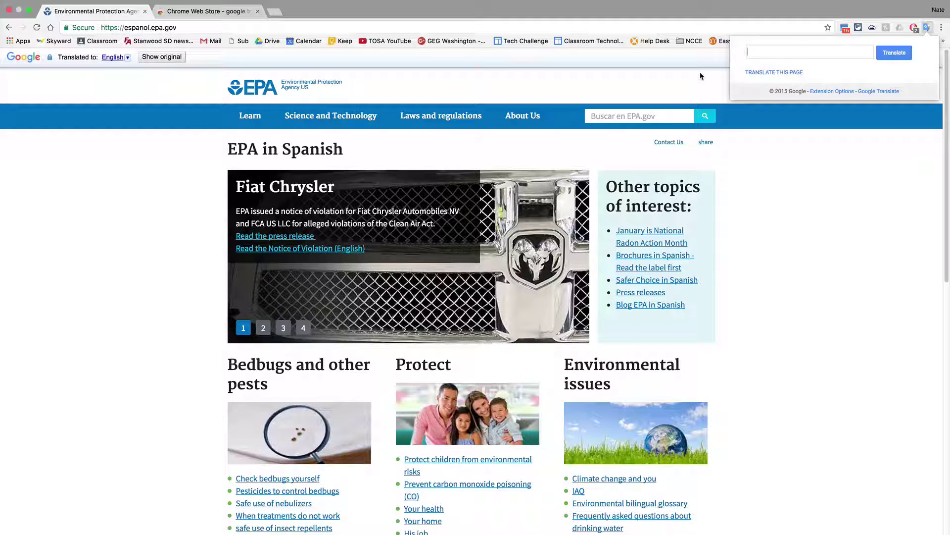
{"action": "left_click", "coordinate": [684, 89]}
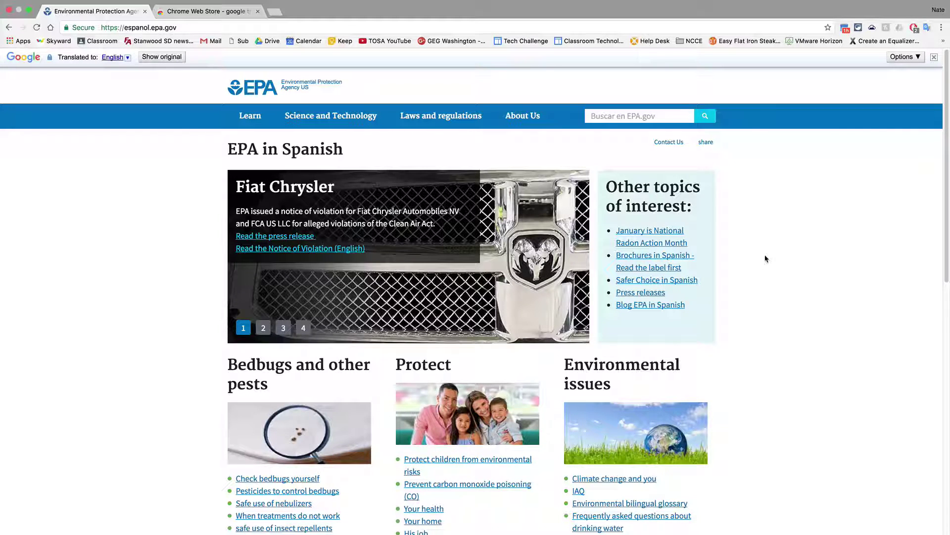
Open the National Radon Action Month page and translate the opening sentences under "¿Qué es el radón?" with the extension.
{"action": "left_click", "coordinate": [662, 232]}
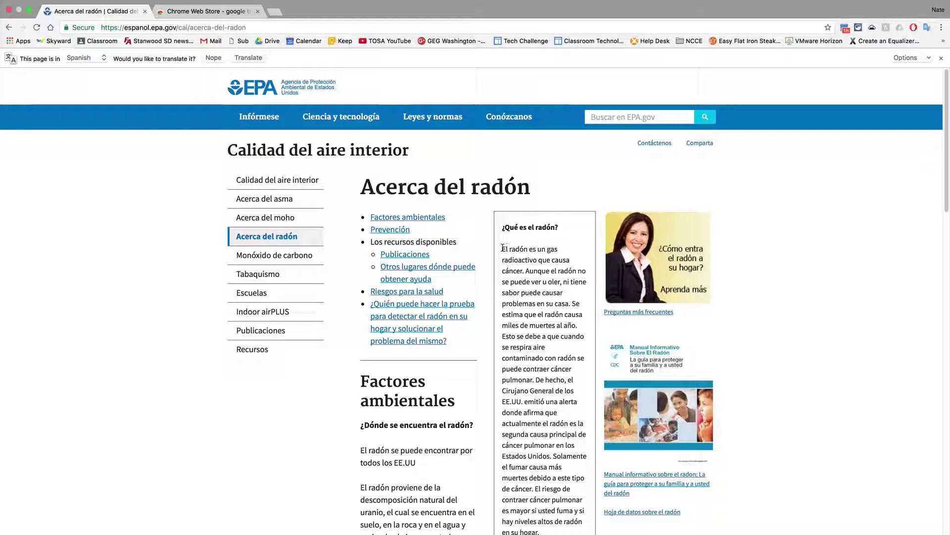
{"action": "left_click_drag", "start_coordinate": [503, 247], "coordinate": [571, 306]}
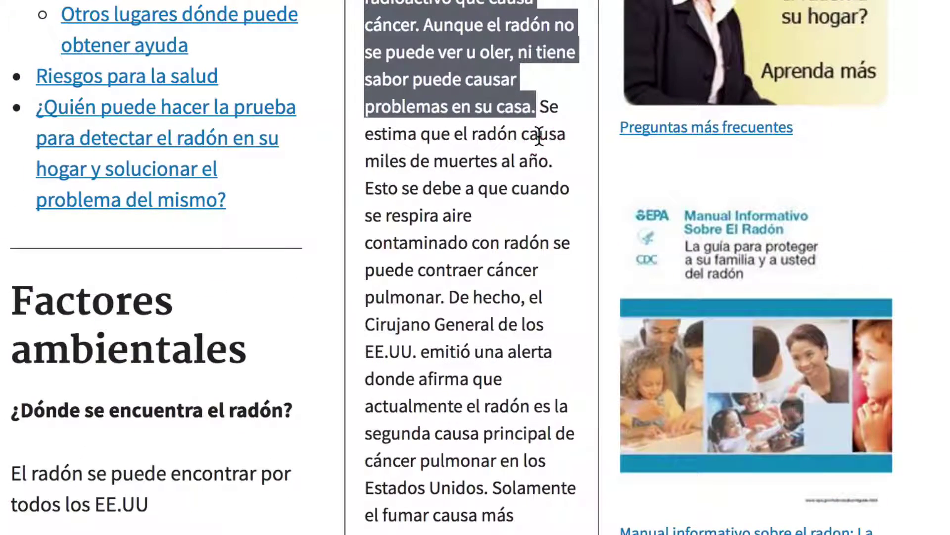
{"action": "left_click", "coordinate": [611, 369]}
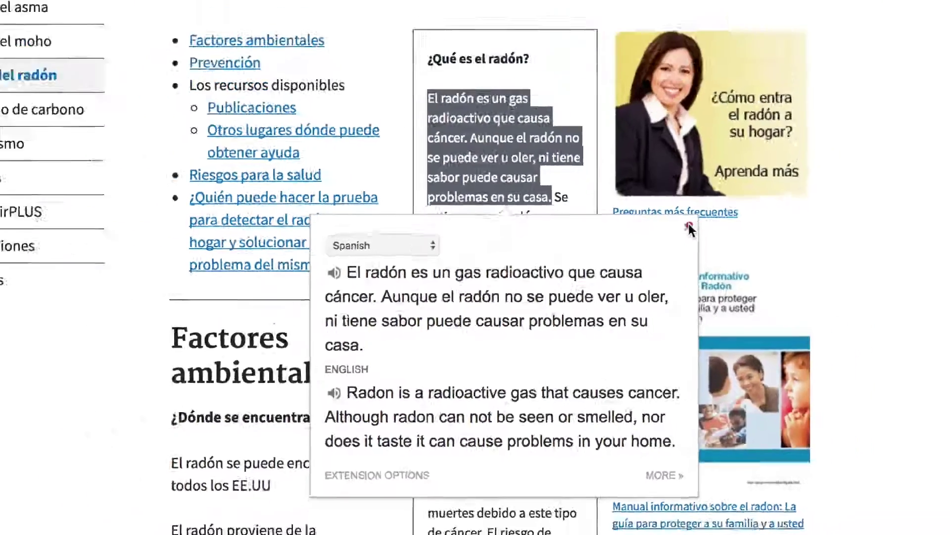
{"action": "left_click", "coordinate": [726, 142]}
Search Google for "google translate" in a new tab.
{"action": "key", "text": "super+t"}
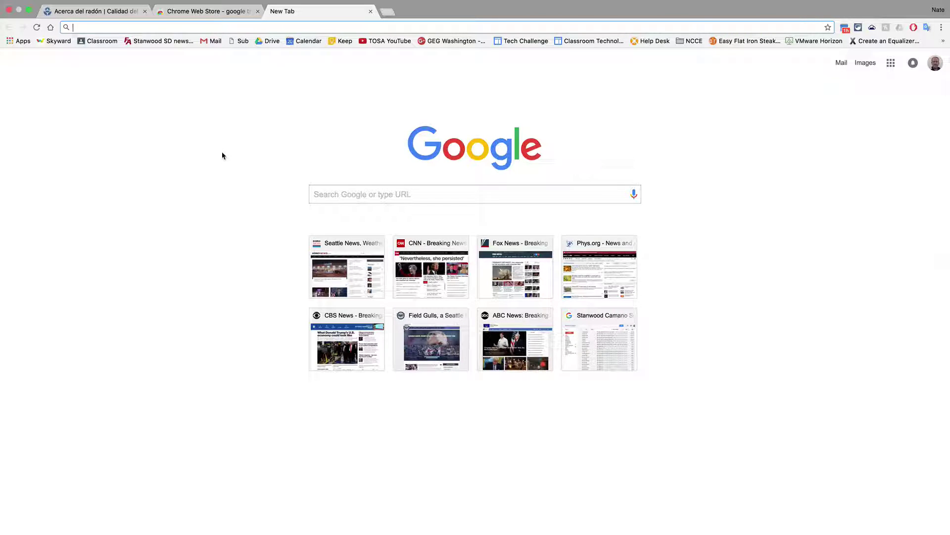
{"action": "type", "text": "google trans"}
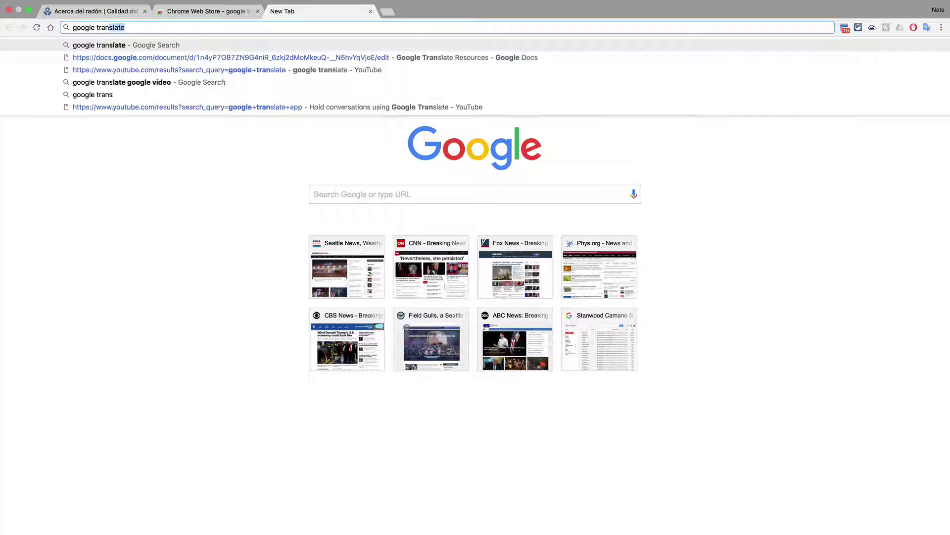
{"action": "type", "text": "late"}
{"action": "key", "text": "Return"}
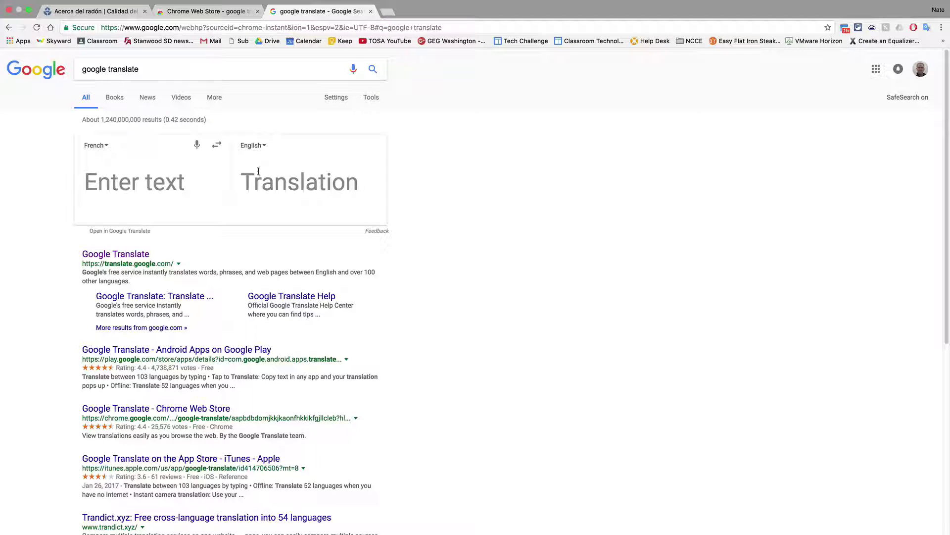
Swap the translation direction to English to French, translate "Hi, how are you?" and play the French pronunciation.
{"action": "left_click", "coordinate": [217, 144]}
{"action": "left_click", "coordinate": [113, 180]}
{"action": "type", "text": "Hi, how are you?"}
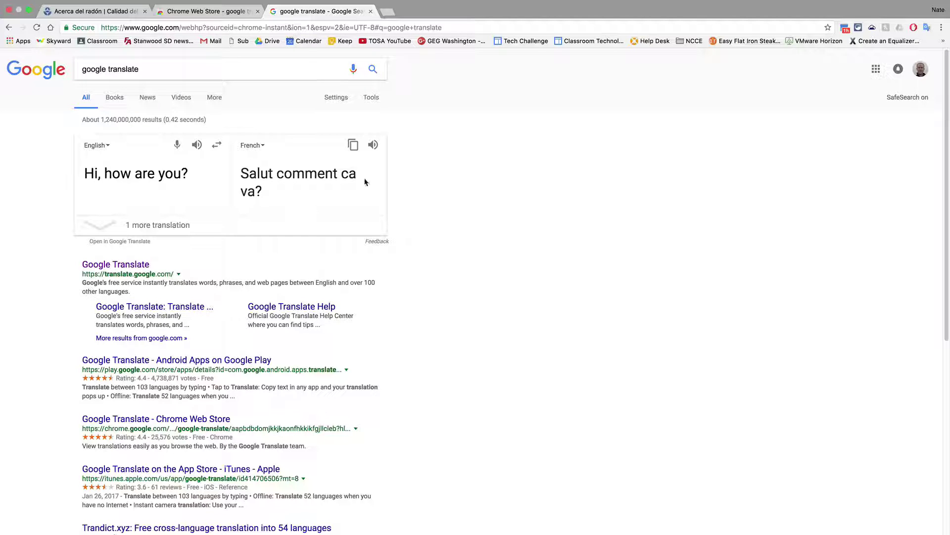
{"action": "left_click", "coordinate": [373, 145]}
{"action": "left_click", "coordinate": [447, 201]}
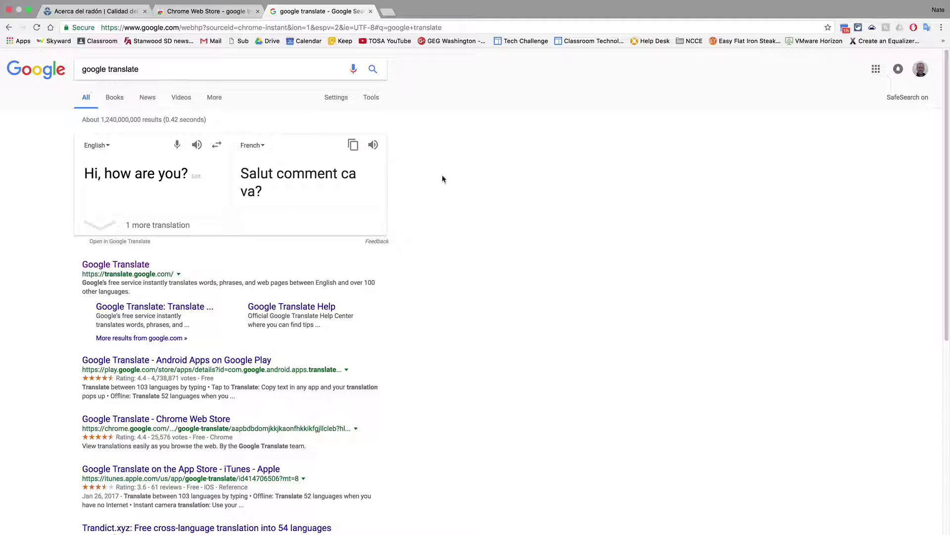